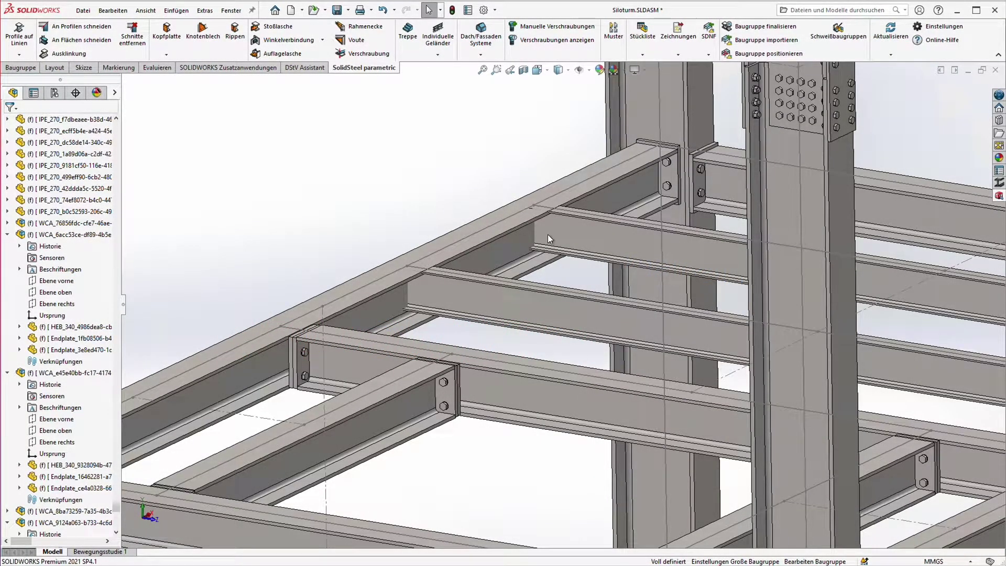
# Start a Knotenblech gusset plate from the IPE 270 beam web to the main beam's side face
pyautogui.scroll(-5, 555, 231)
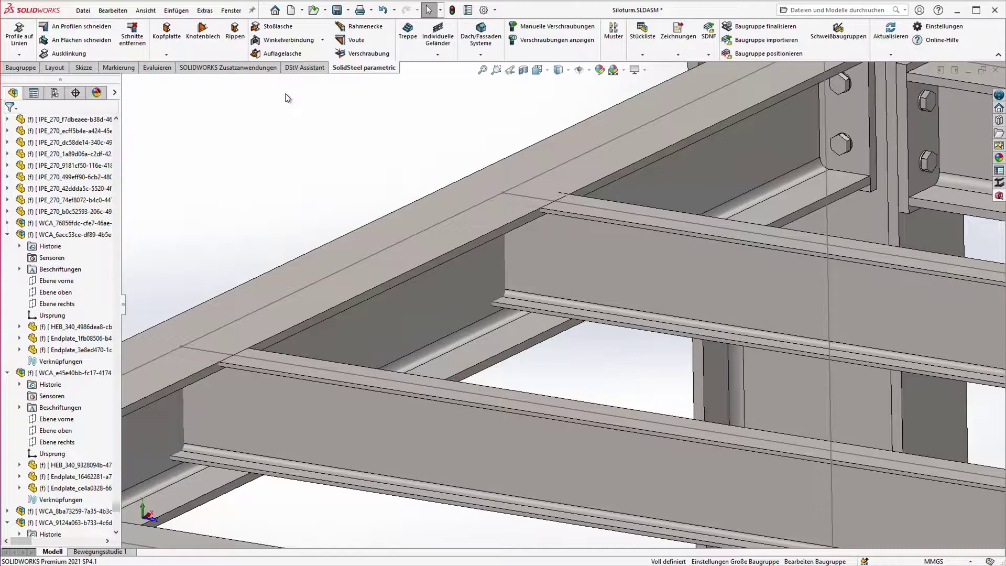
pyautogui.click(204, 31)
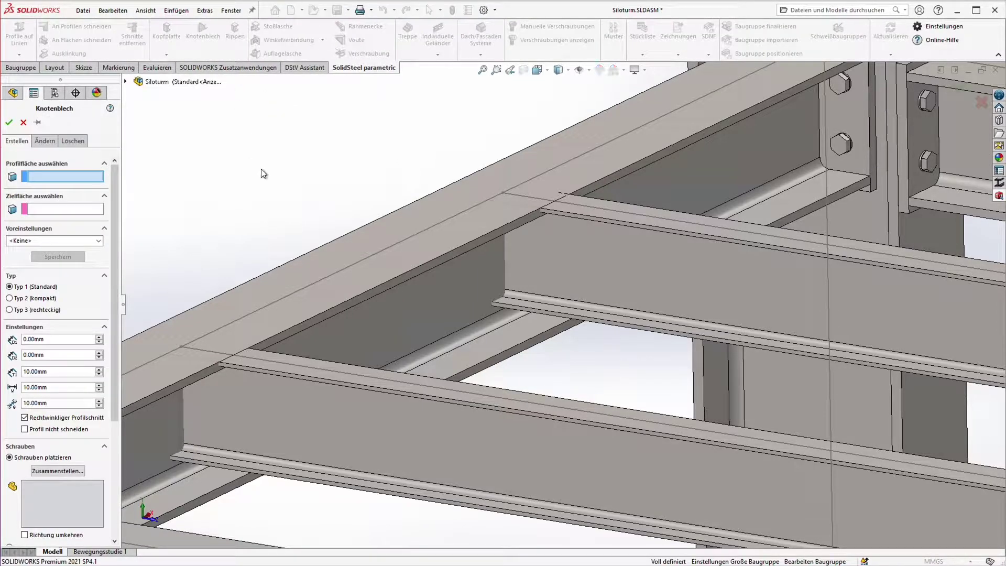
pyautogui.click(566, 242)
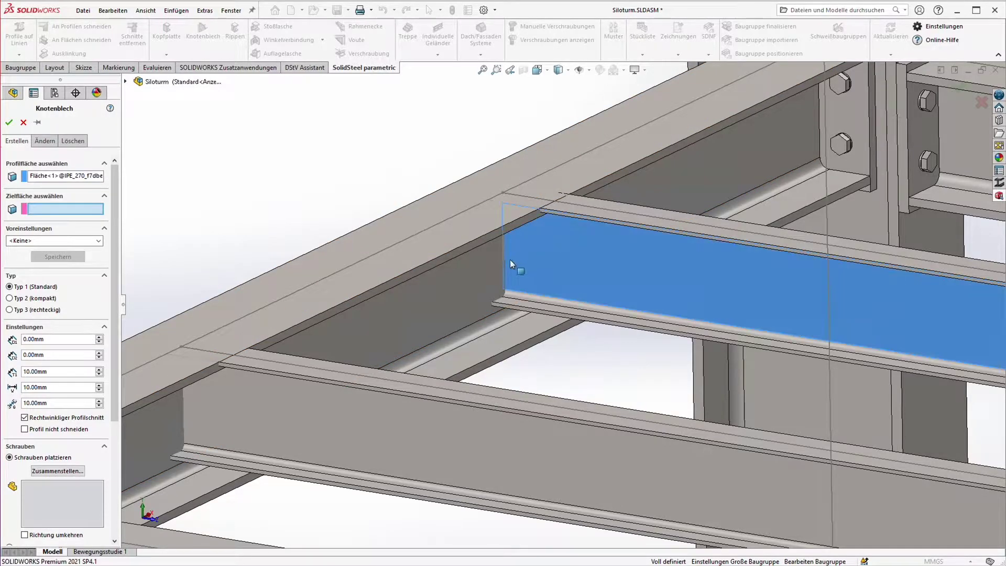
pyautogui.click(487, 264)
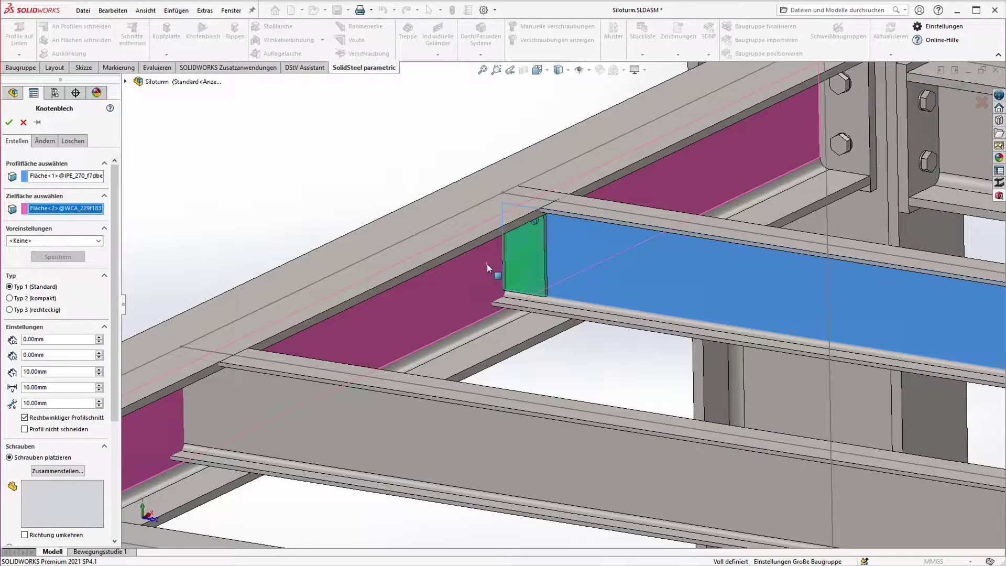
# In the Knotenblech settings, enter -30 in the first two offset fields and 164 mm as plate length
pyautogui.click(56, 340)
pyautogui.write('-30')
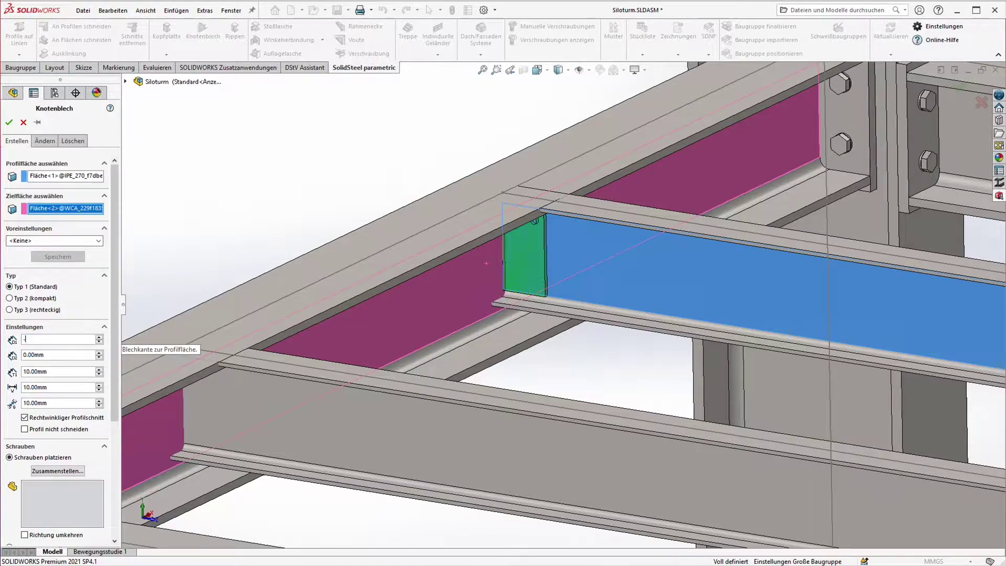
pyautogui.press('Return')
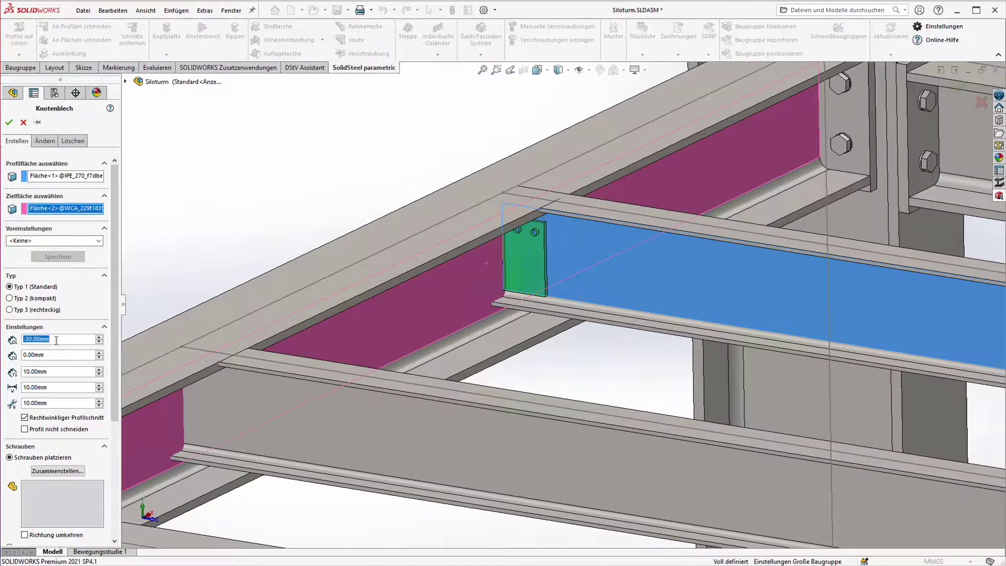
pyautogui.click(51, 355)
pyautogui.write('-30')
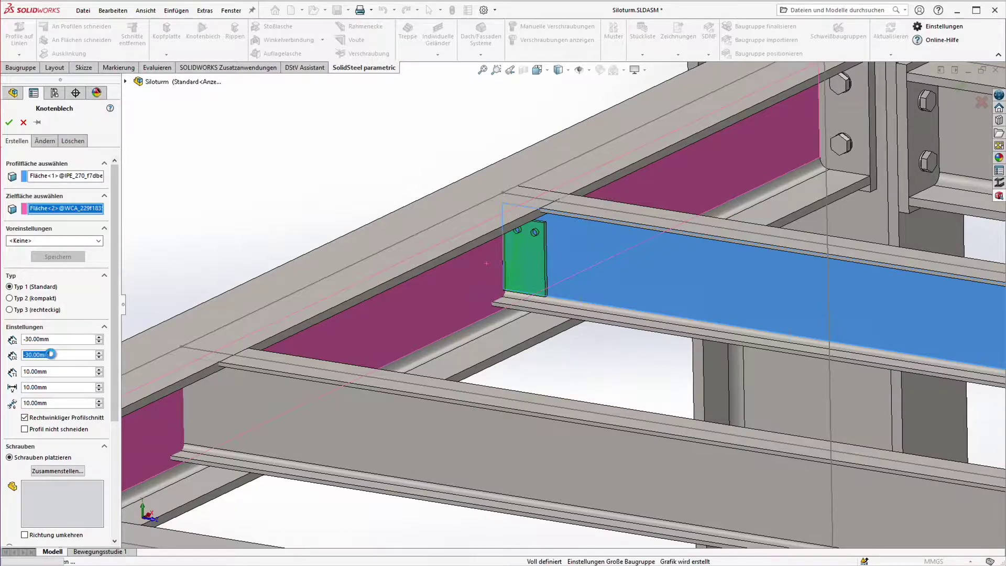
pyautogui.press('Return')
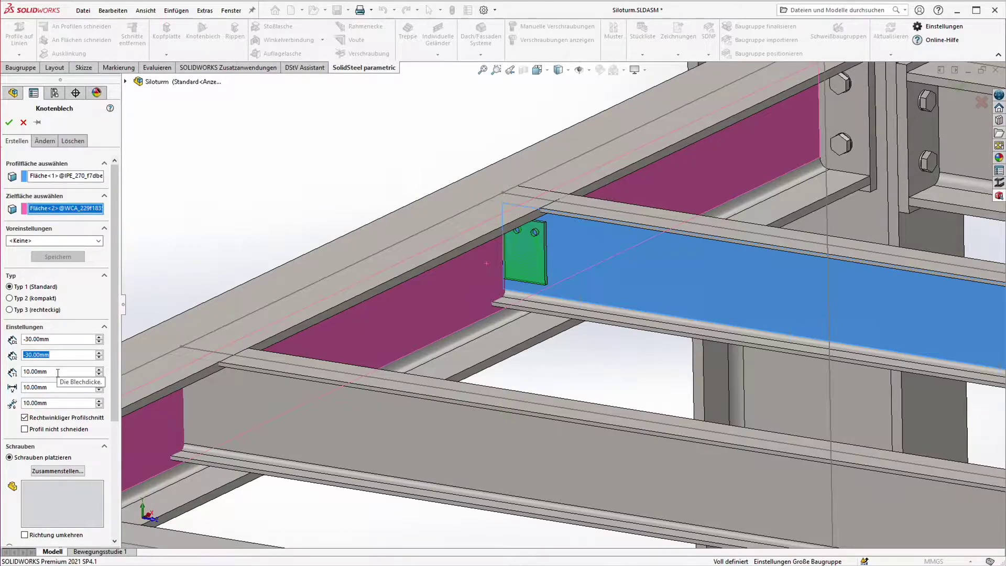
pyautogui.click(54, 405)
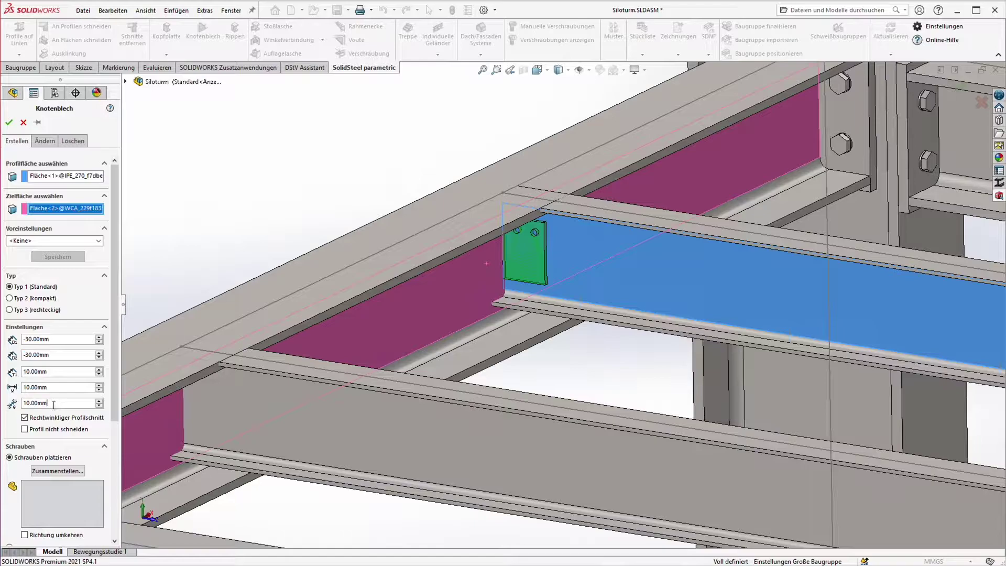
pyautogui.doubleClick(53, 405)
pyautogui.write('164')
pyautogui.click(62, 389)
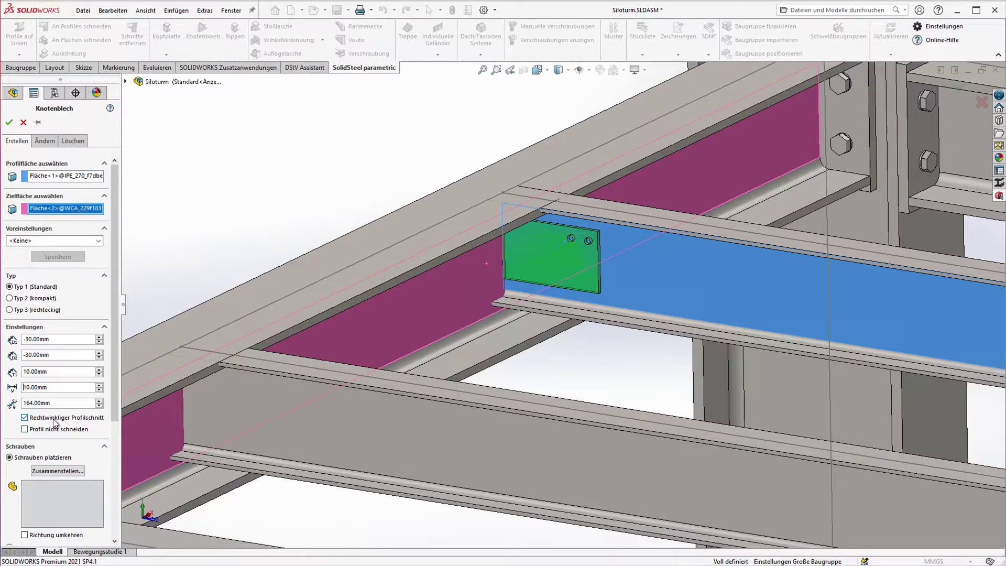
pyautogui.moveTo(115, 294); pyautogui.dragTo(111, 409)
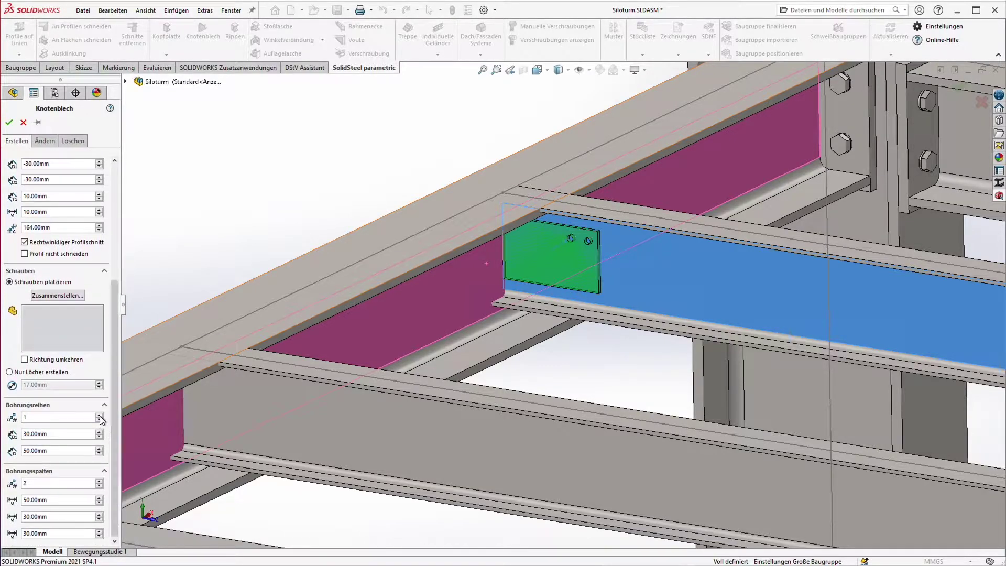
# Add a second bolt row with 80 mm row spacing and 40 mm edge distance
pyautogui.click(99, 415)
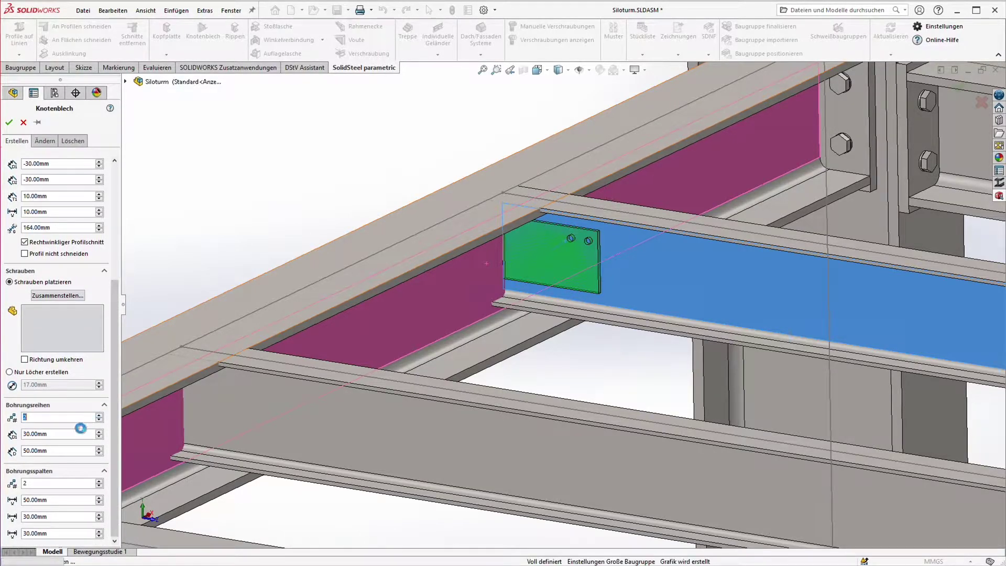
pyautogui.doubleClick(55, 451)
pyautogui.write('8')
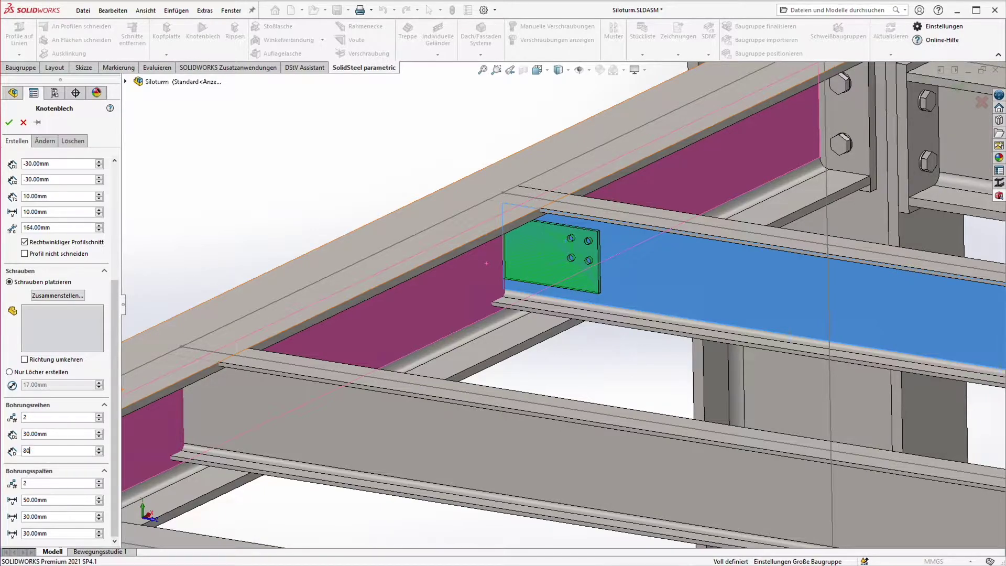
pyautogui.write('0')
pyautogui.press('Return')
pyautogui.doubleClick(60, 434)
pyautogui.write('40')
pyautogui.press('Return')
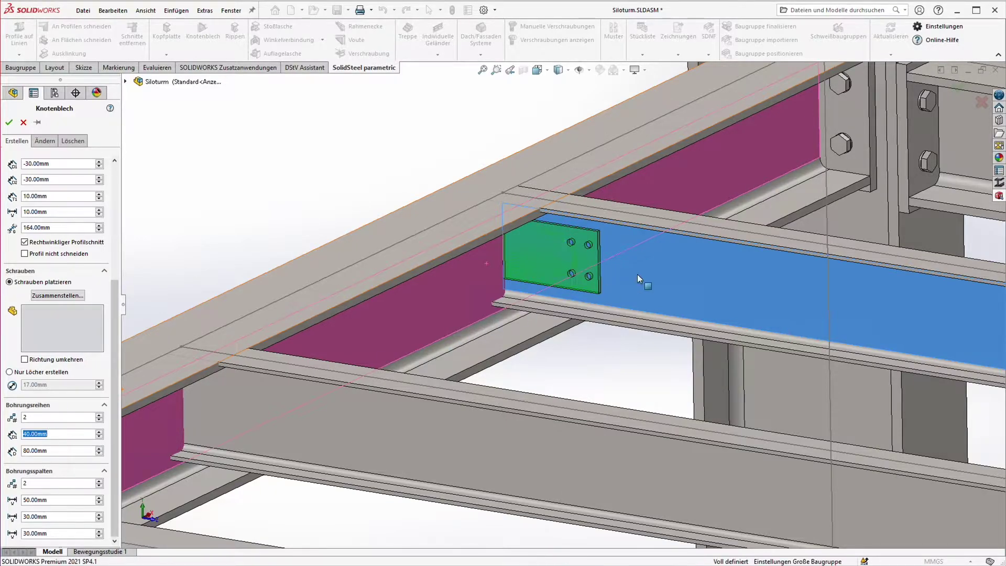
# Set bolt column spacing to 80 mm with 45 mm edge distances on both sides
pyautogui.scroll(-3, 592, 263)
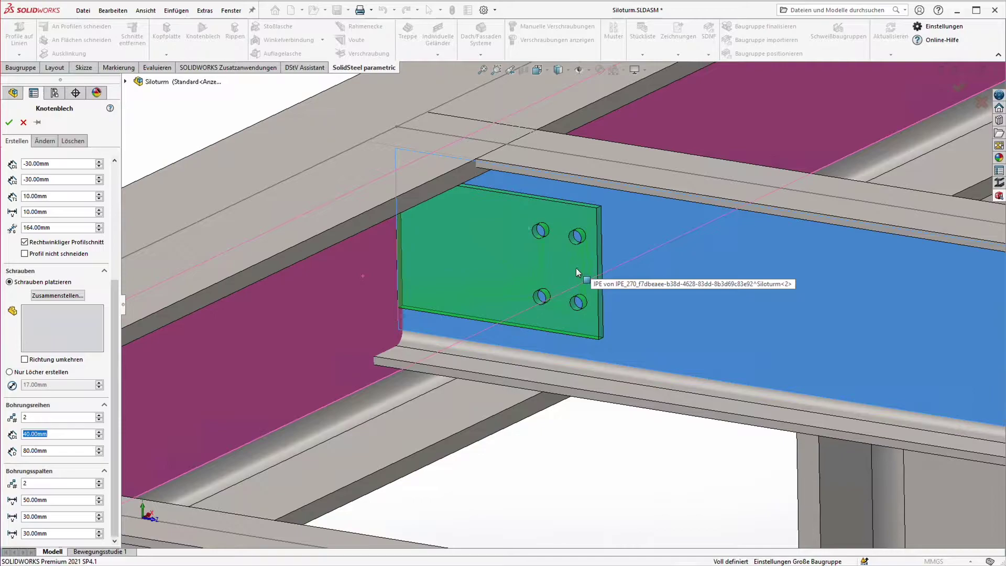
pyautogui.scroll(3, 576, 268)
pyautogui.click(62, 504)
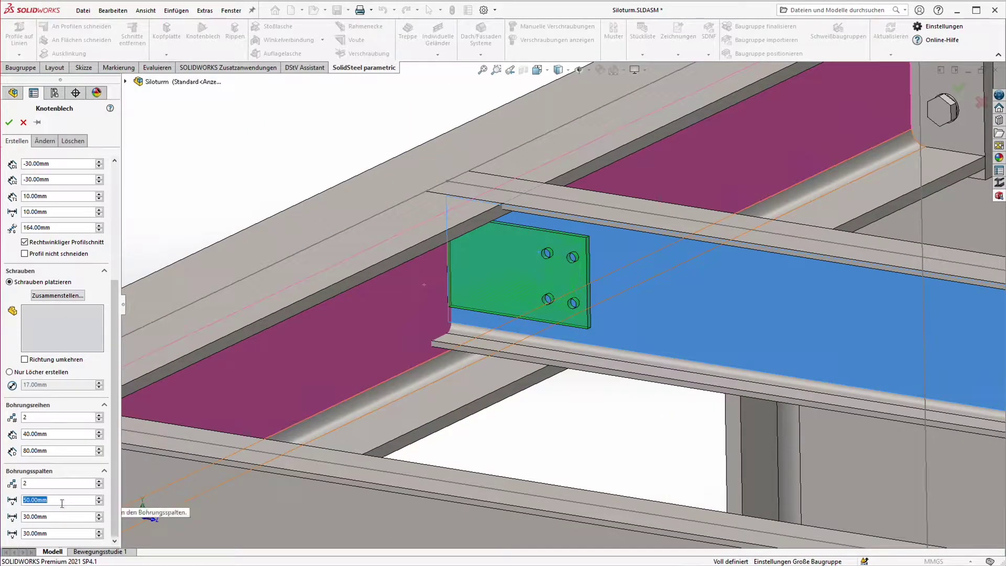
pyautogui.write('80')
pyautogui.press('Return')
pyautogui.click(54, 517)
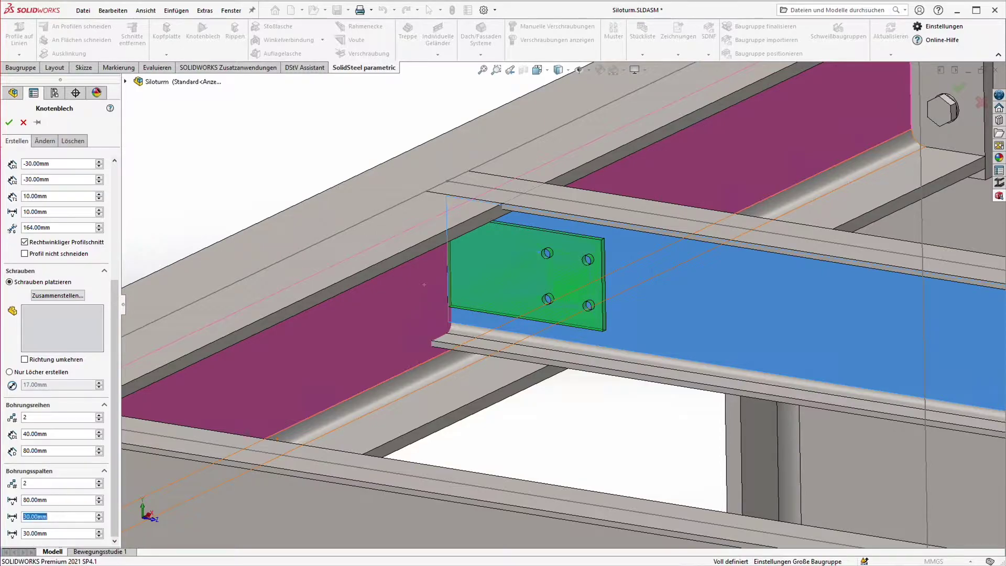
pyautogui.write('45')
pyautogui.click(57, 534)
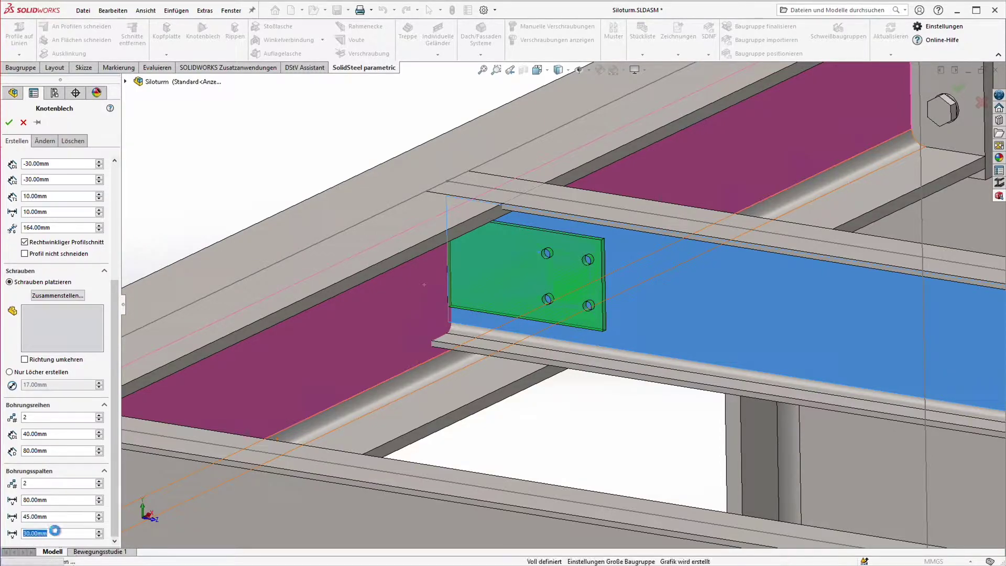
pyautogui.write('45')
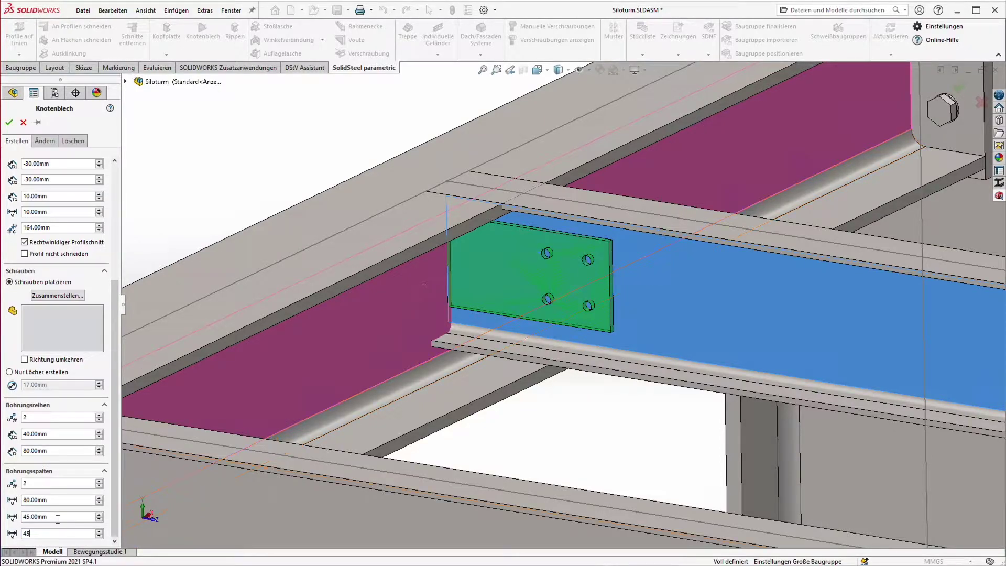
pyautogui.click(57, 518)
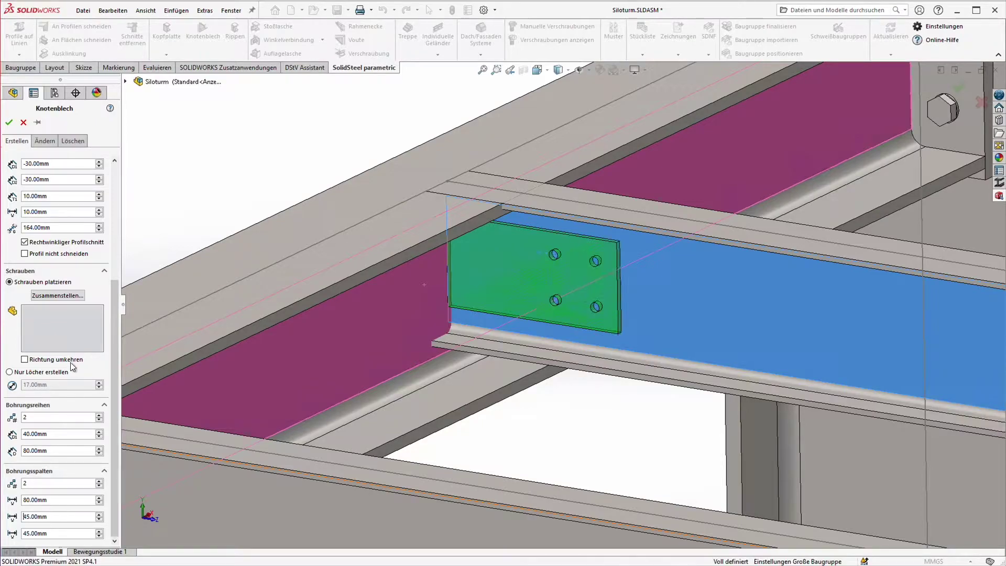
# Choose DIN 7990 bolts, diameter 20.0, plus the standard washer and nut set in Bauteilauswahl
pyautogui.click(65, 297)
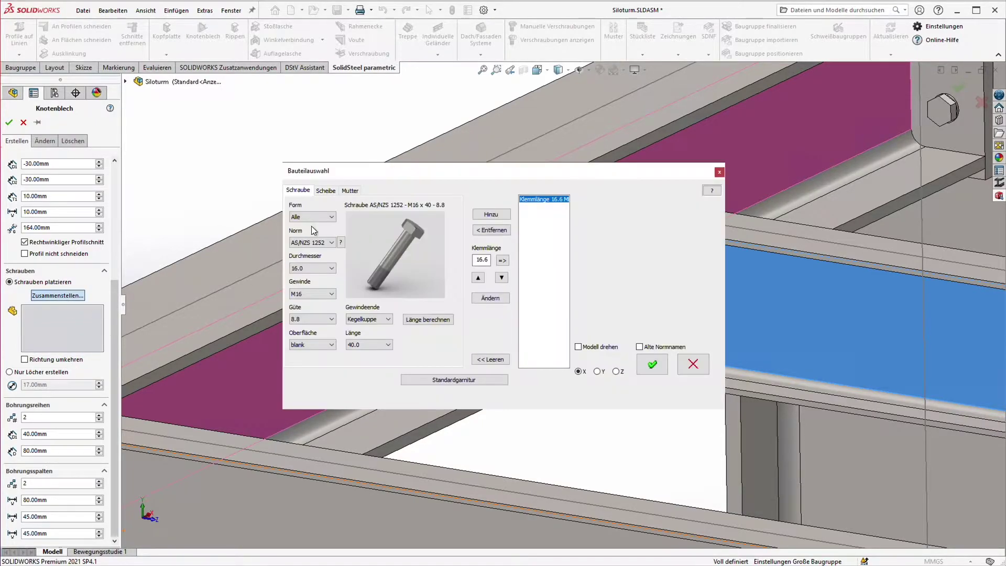
pyautogui.click(313, 217)
pyautogui.click(313, 243)
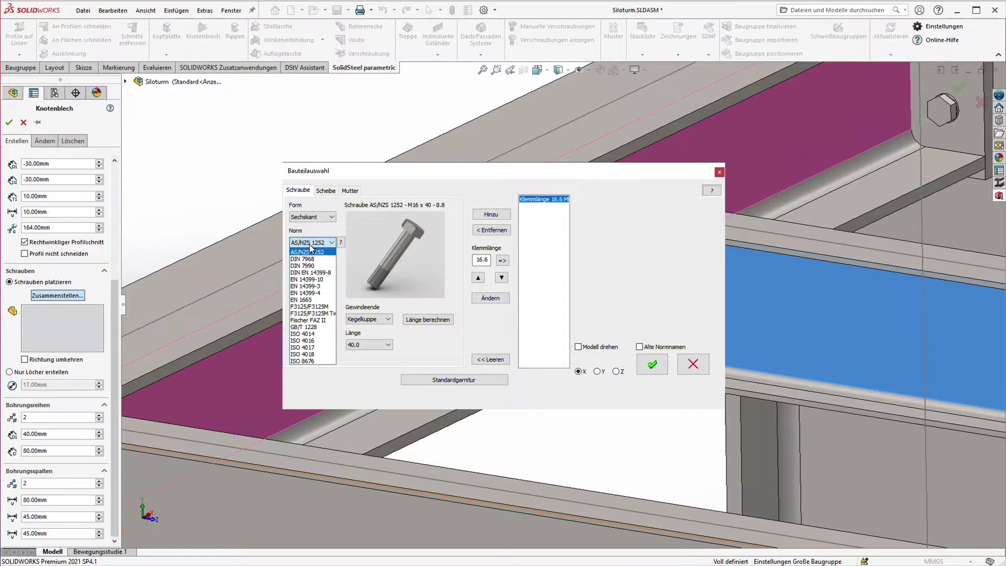
pyautogui.click(307, 268)
pyautogui.click(313, 267)
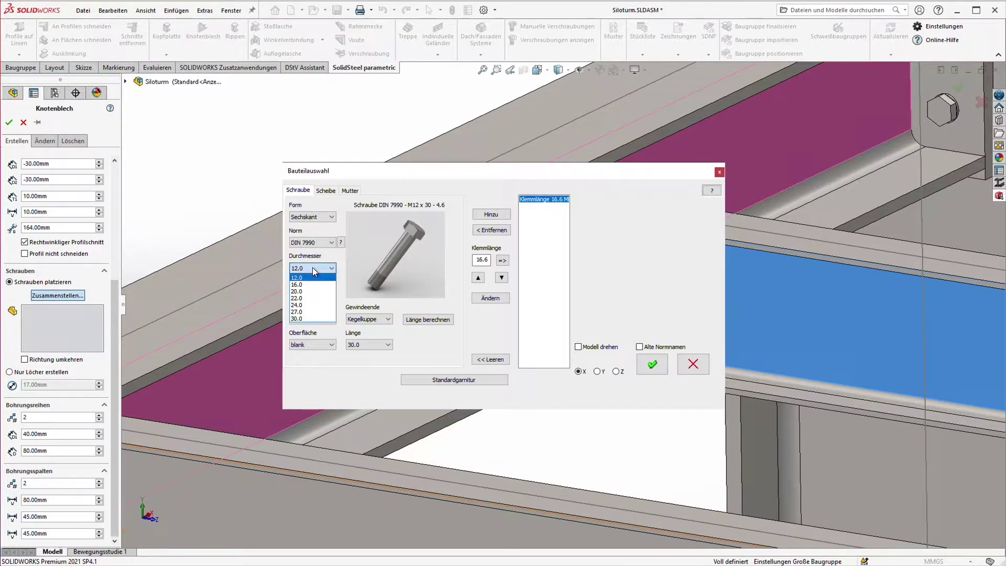
pyautogui.click(309, 291)
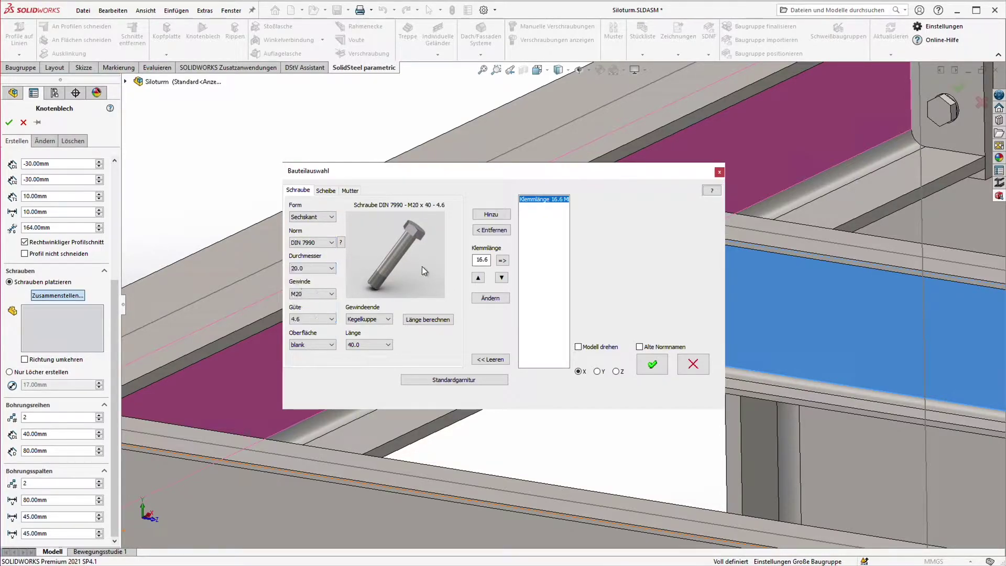
pyautogui.click(491, 214)
pyautogui.click(482, 380)
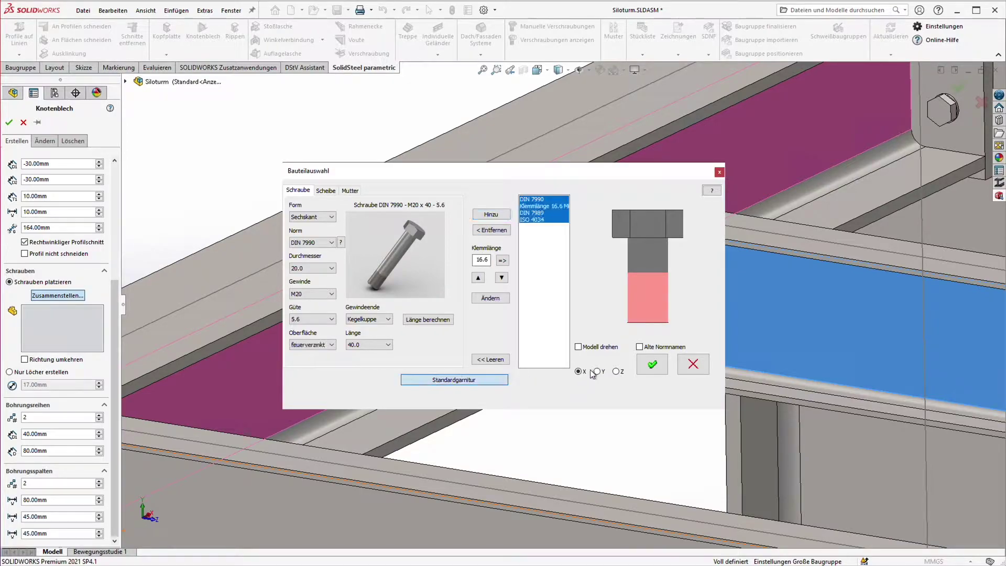
pyautogui.click(652, 369)
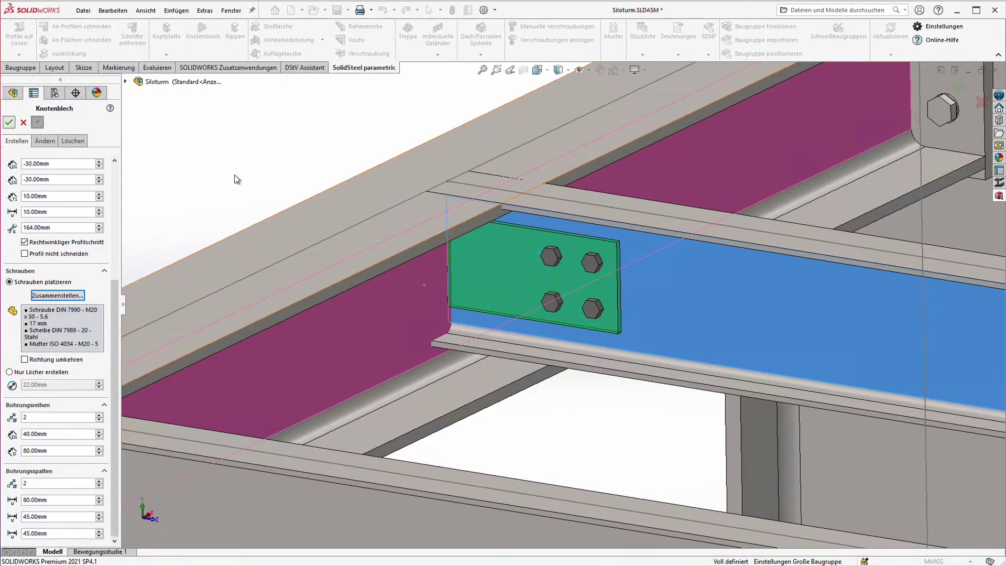
# Build the bolted fin plate, then zoom out toward the next beam connection
pyautogui.press('Return')
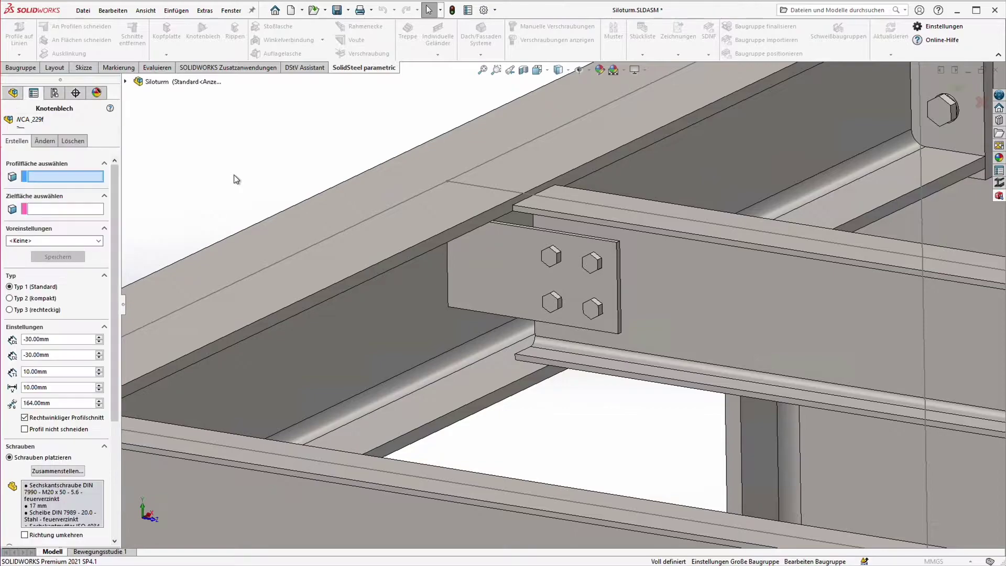
pyautogui.scroll(5, 407, 302)
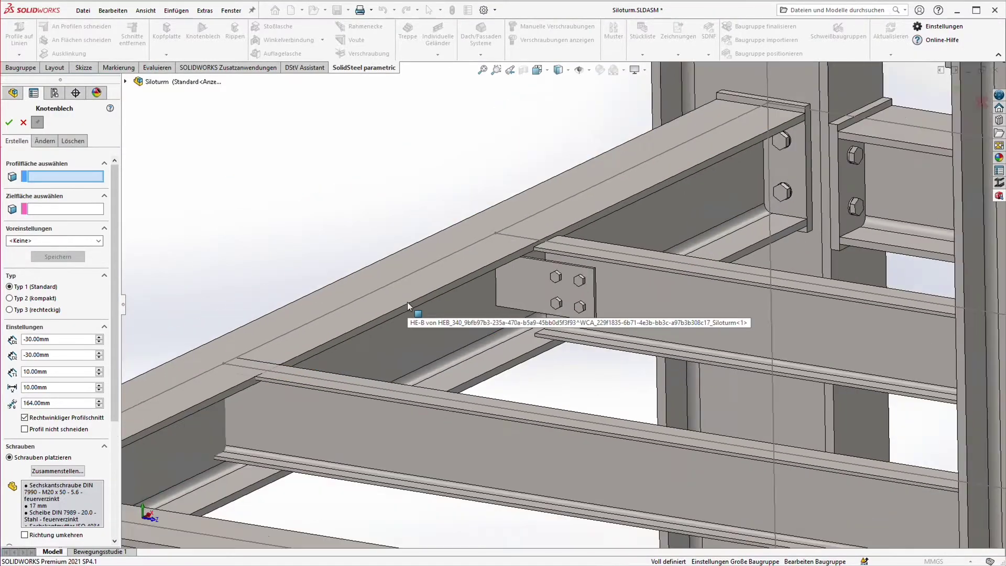
# Connect another IPE 270 web to the HE-B main beam face with a four-bolt fin plate
pyautogui.click(263, 418)
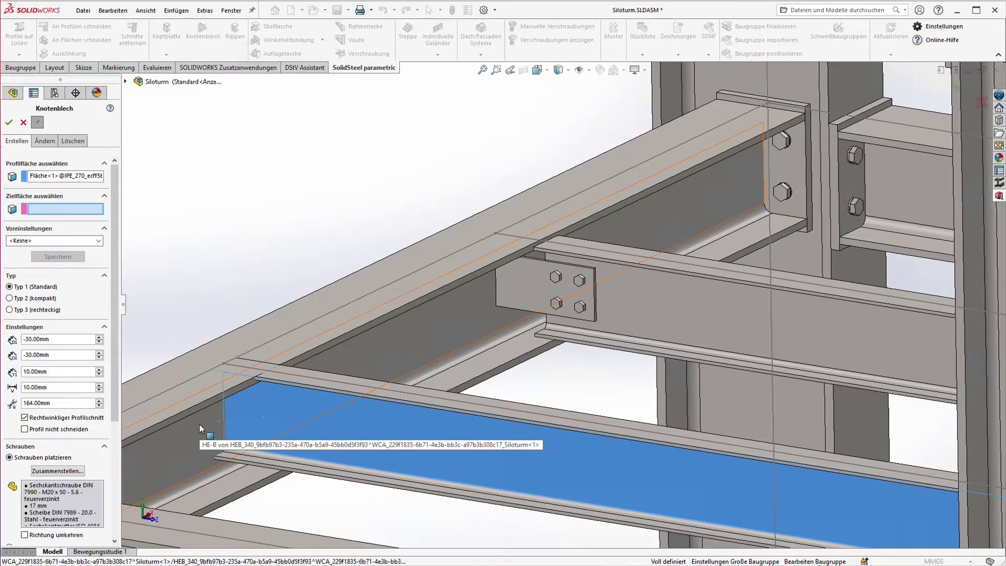
pyautogui.click(199, 423)
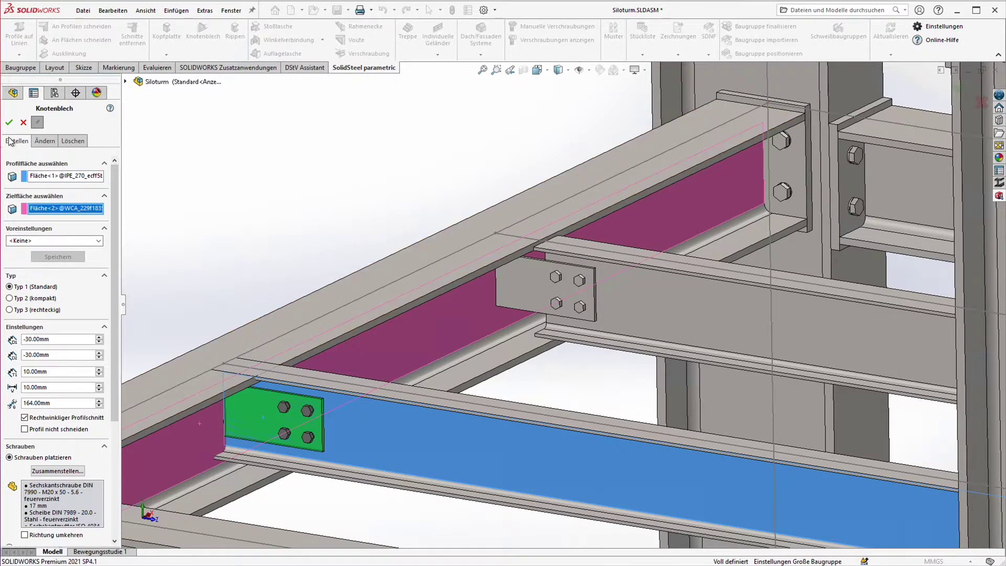
pyautogui.press('Return')
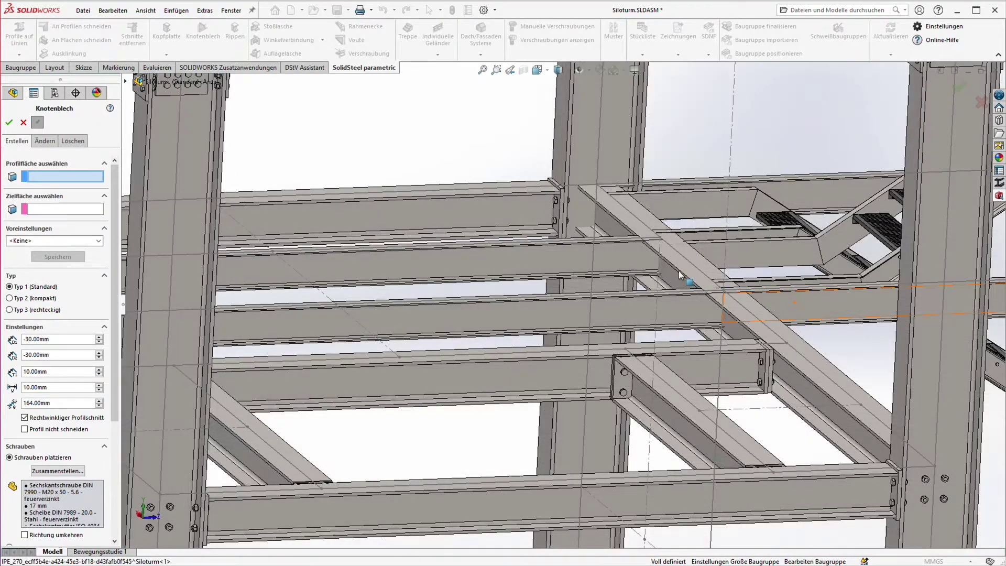
# Add a fin plate joining the next IPE 270 web to the diagonal beam face
pyautogui.scroll(-3, 631, 254)
pyautogui.click(639, 261)
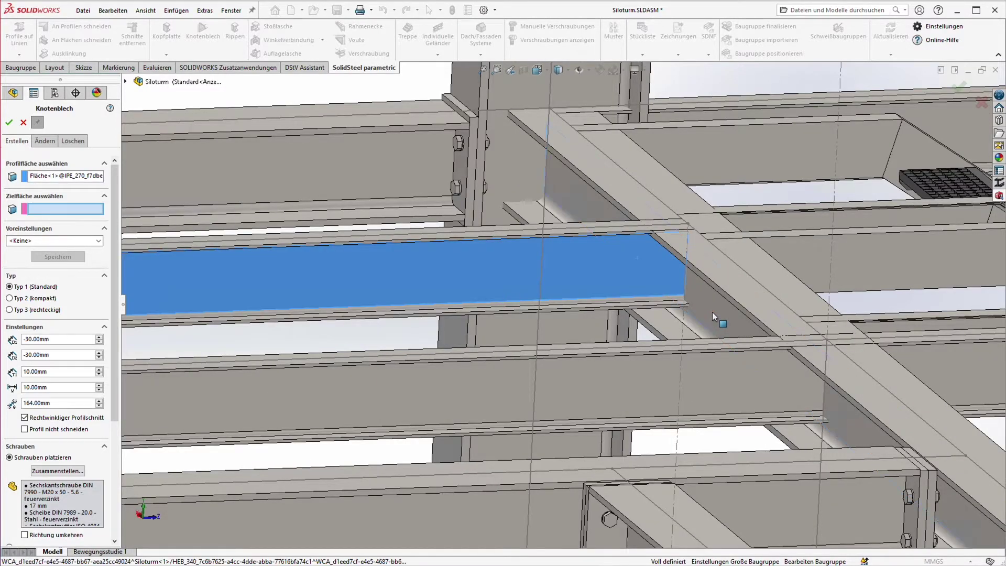
pyautogui.click(713, 312)
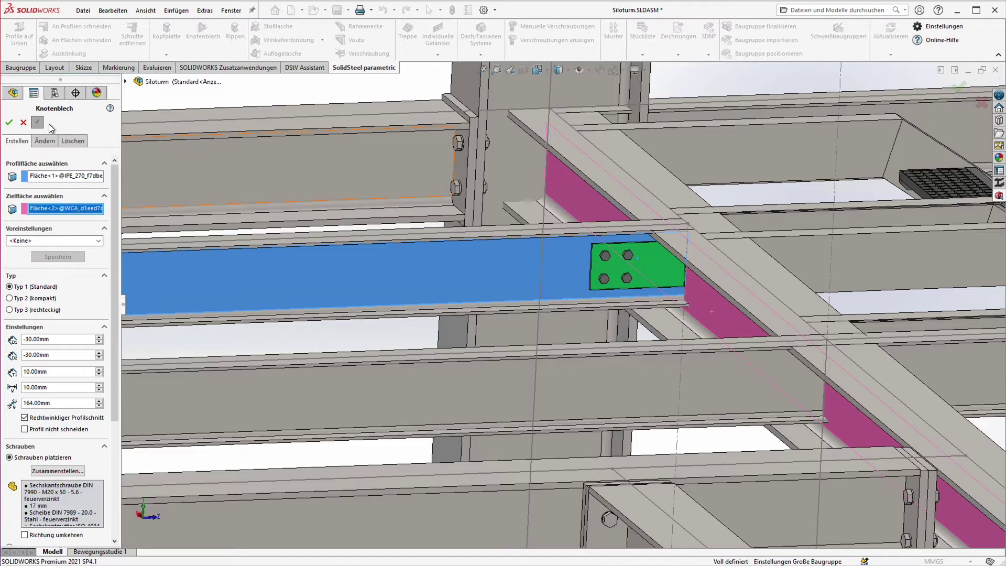
pyautogui.click(10, 122)
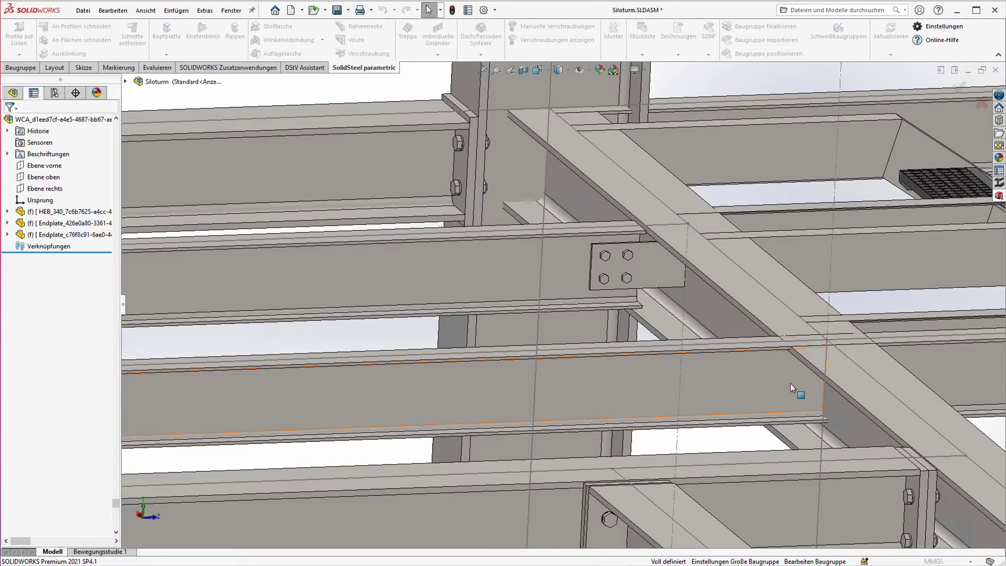
# Pick the diagonal beam face as Zielfläche and confirm from the right-click popup to create the plate
pyautogui.click(839, 418)
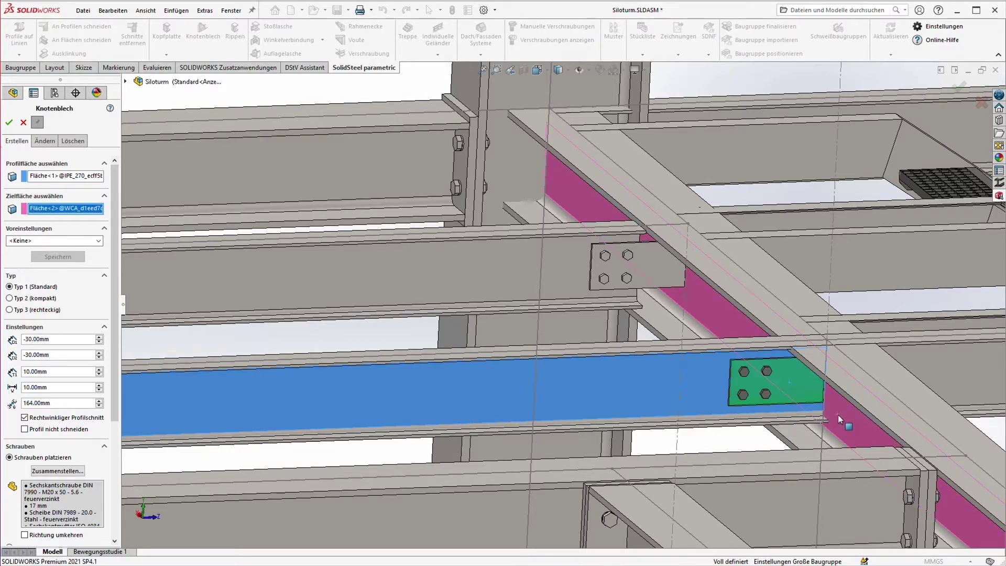
pyautogui.rightClick(841, 419)
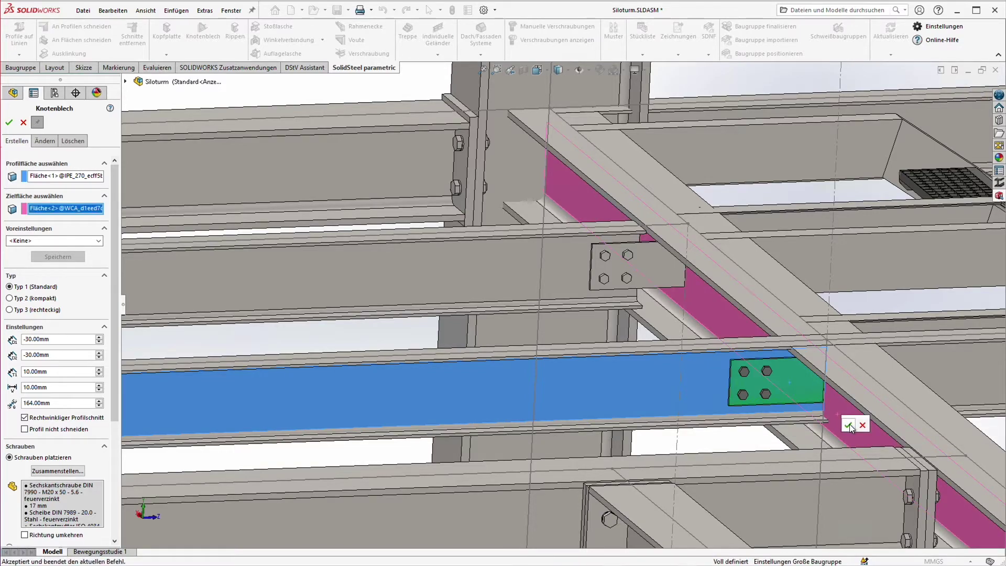
pyautogui.click(850, 427)
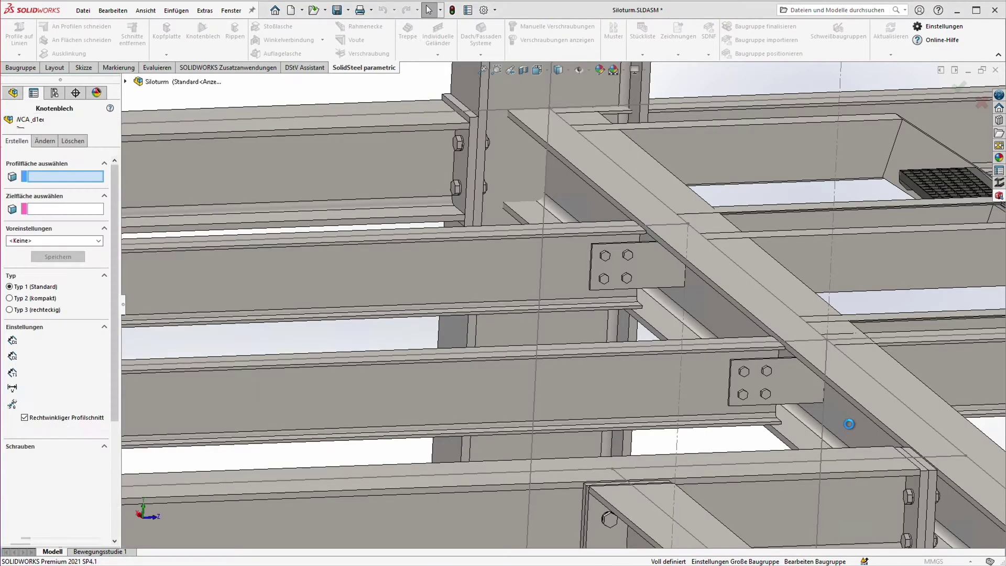
pyautogui.scroll(10, 816, 335)
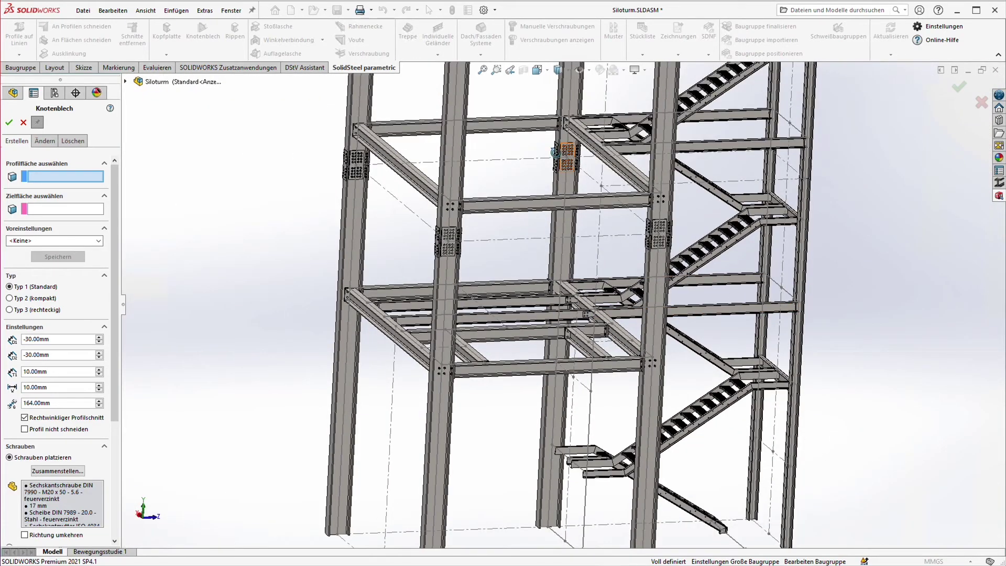
pyautogui.moveTo(555, 152); pyautogui.dragTo(524, 262, button='middle')
pyautogui.scroll(-4, 561, 291)
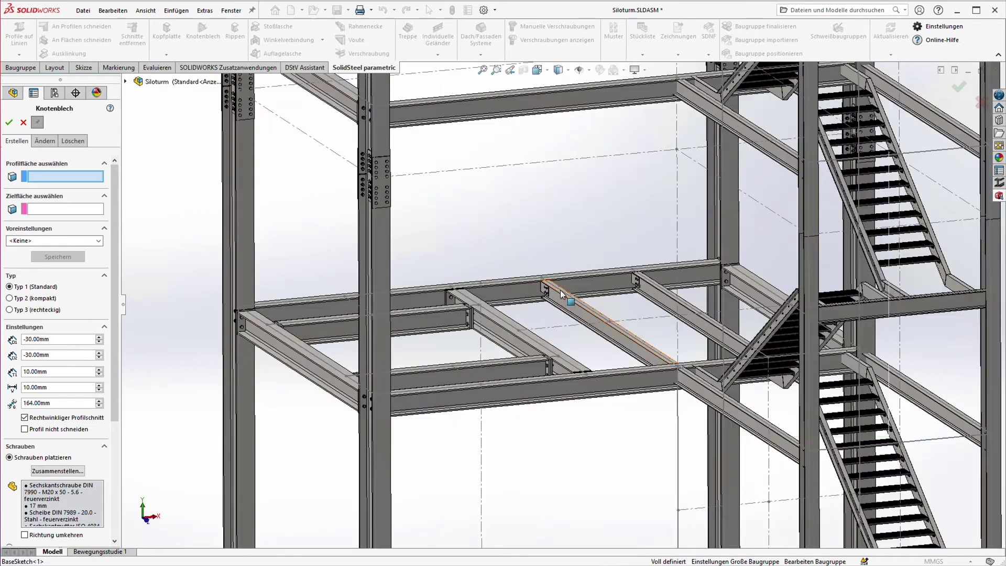
pyautogui.scroll(-2, 544, 290)
pyautogui.scroll(-5, 543, 291)
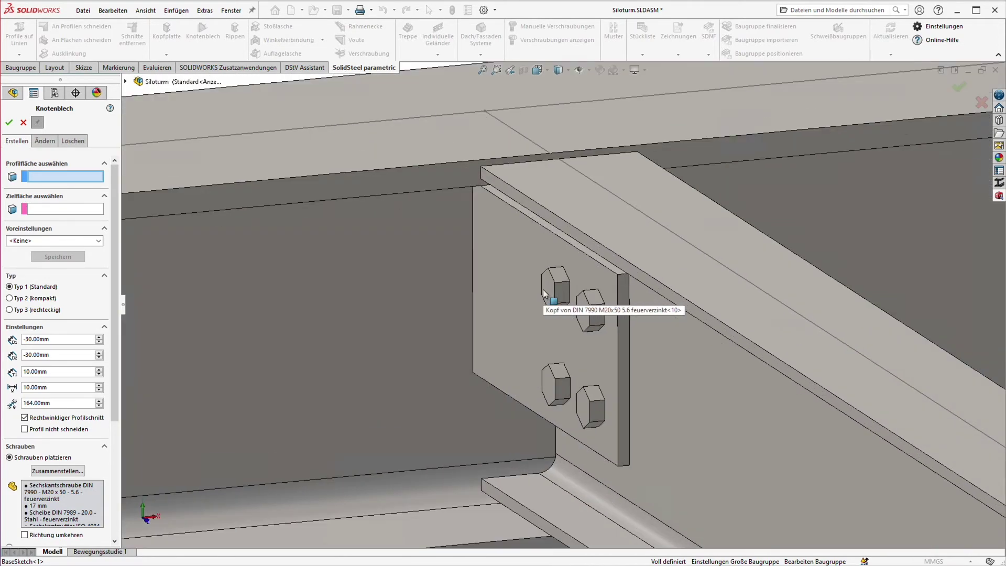
pyautogui.scroll(4, 544, 294)
pyautogui.moveTo(577, 340); pyautogui.dragTo(546, 271, button='middle')
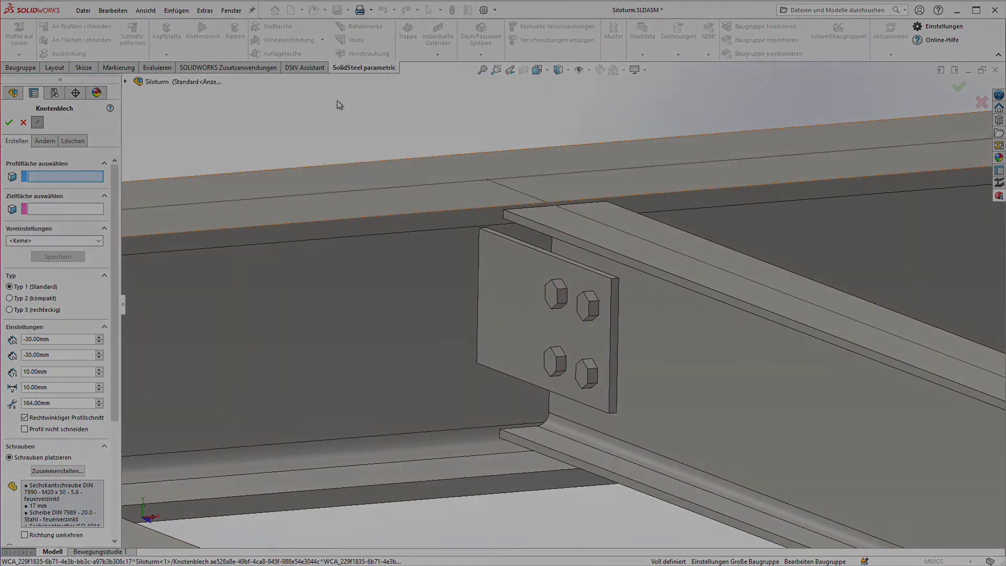